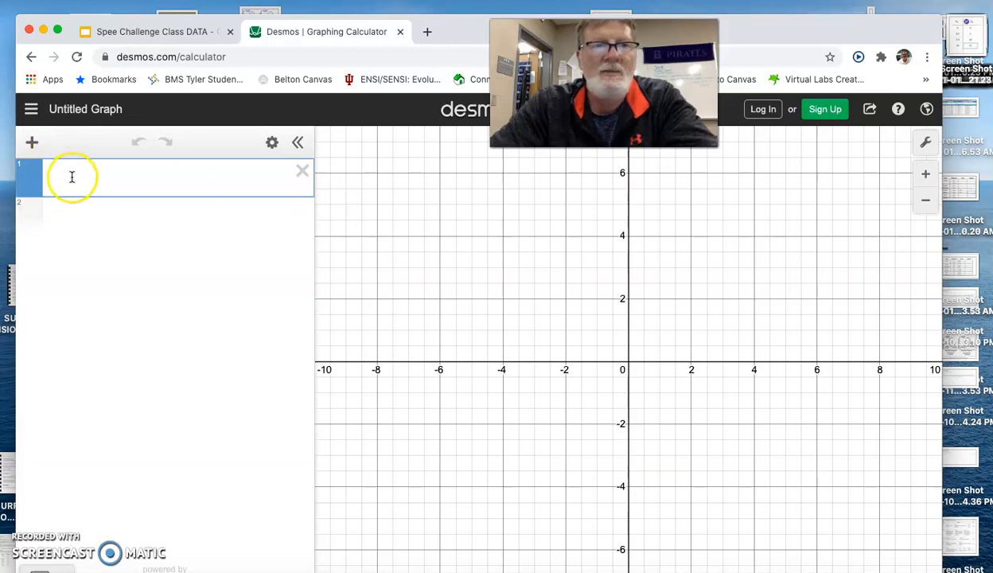
- Add a new table to the graph's expression list
{"action": "left_click", "coordinate": [32, 145]}
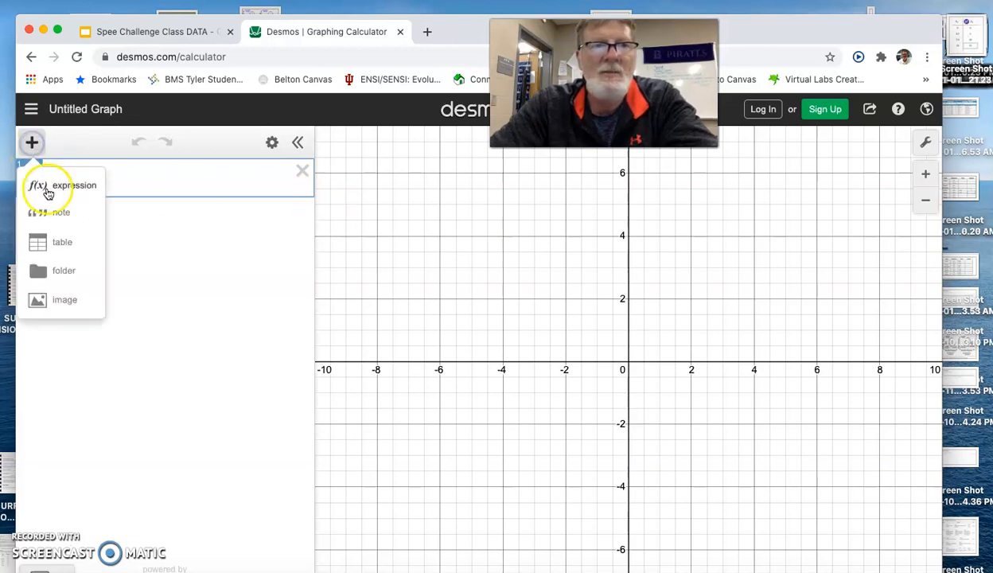
{"action": "left_click", "coordinate": [60, 245]}
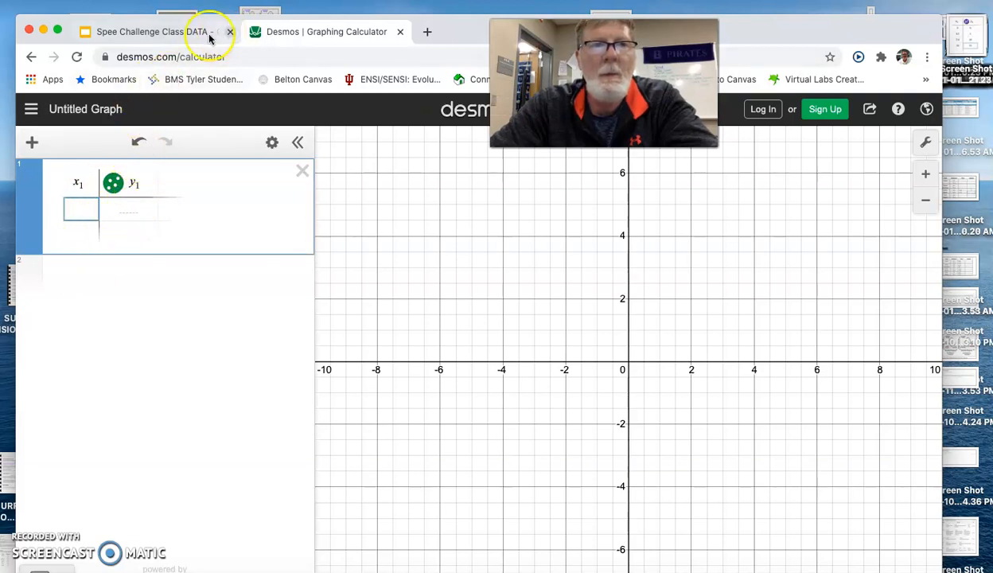
- Consult the hopping times in the class data slides and enter 0, 3.1 and 5.4 as the table's x1 values in Desmos
{"action": "left_click", "coordinate": [163, 32]}
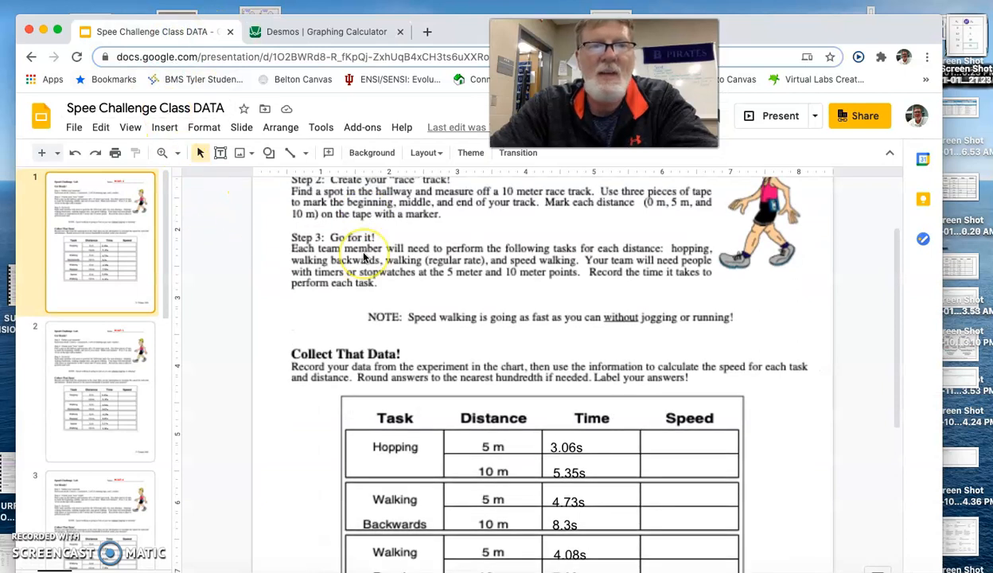
{"action": "scroll", "coordinate": [364, 256], "scroll_direction": "down", "scroll_amount": 5}
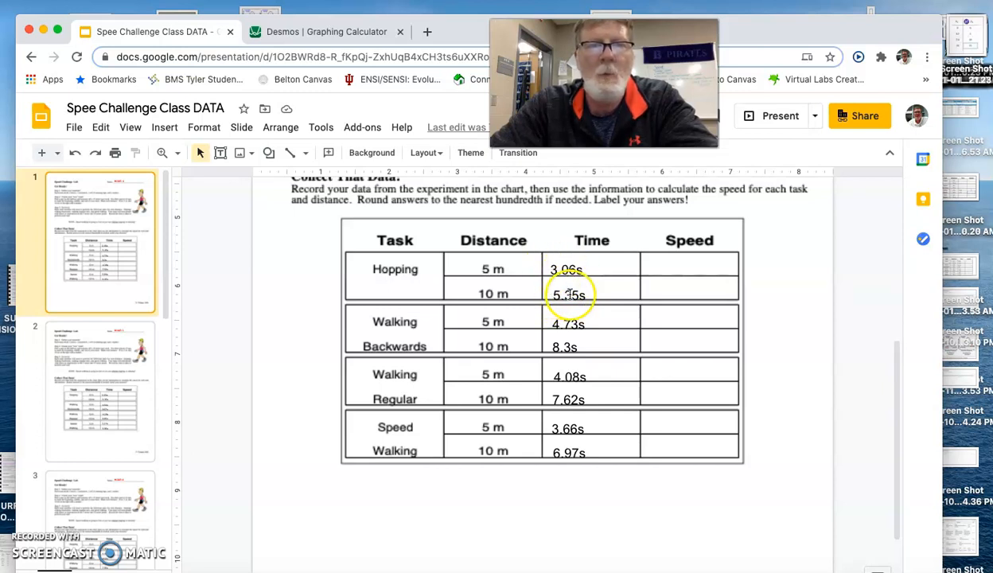
{"action": "left_click", "coordinate": [324, 34]}
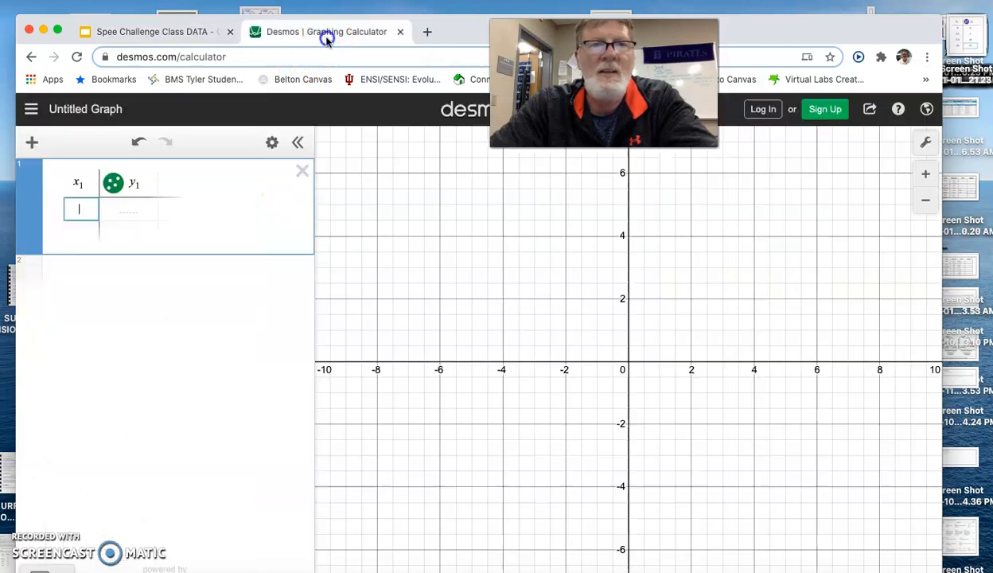
{"action": "left_click", "coordinate": [89, 209]}
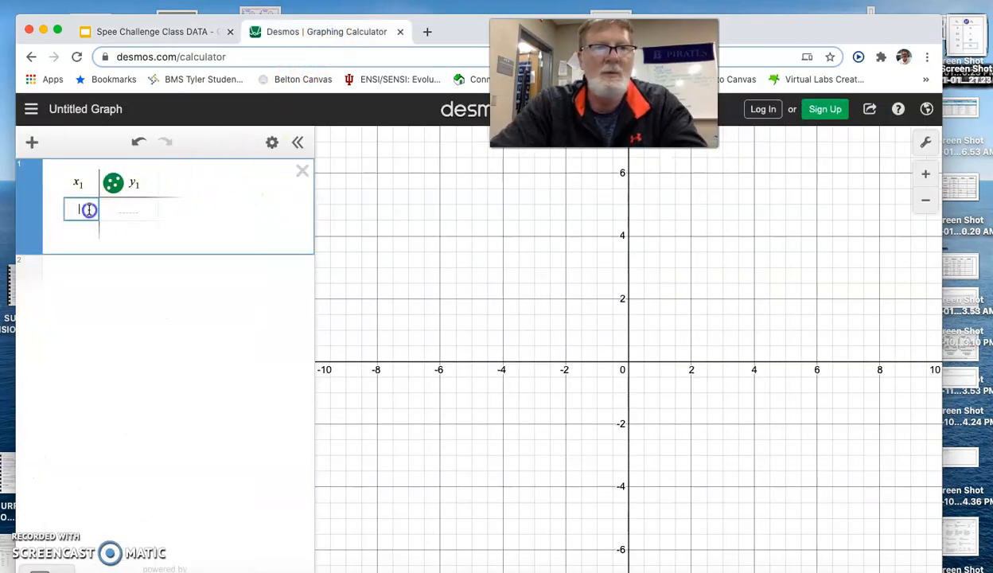
{"action": "type", "text": "0"}
{"action": "key", "text": "Return"}
{"action": "left_click", "coordinate": [86, 230]}
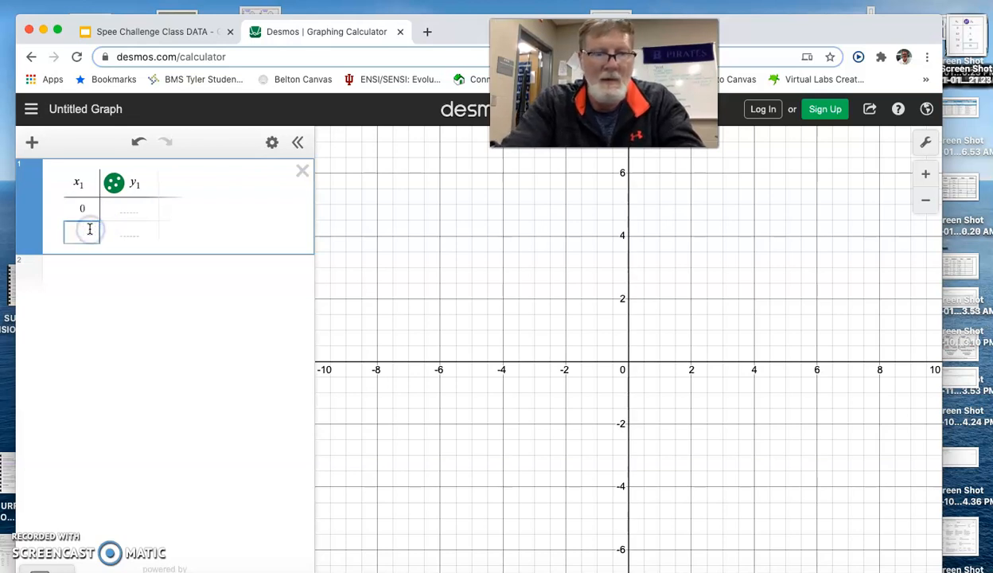
{"action": "type", "text": "3.1"}
{"action": "key", "text": "Return"}
{"action": "left_click", "coordinate": [94, 257]}
{"action": "type", "text": "5."}
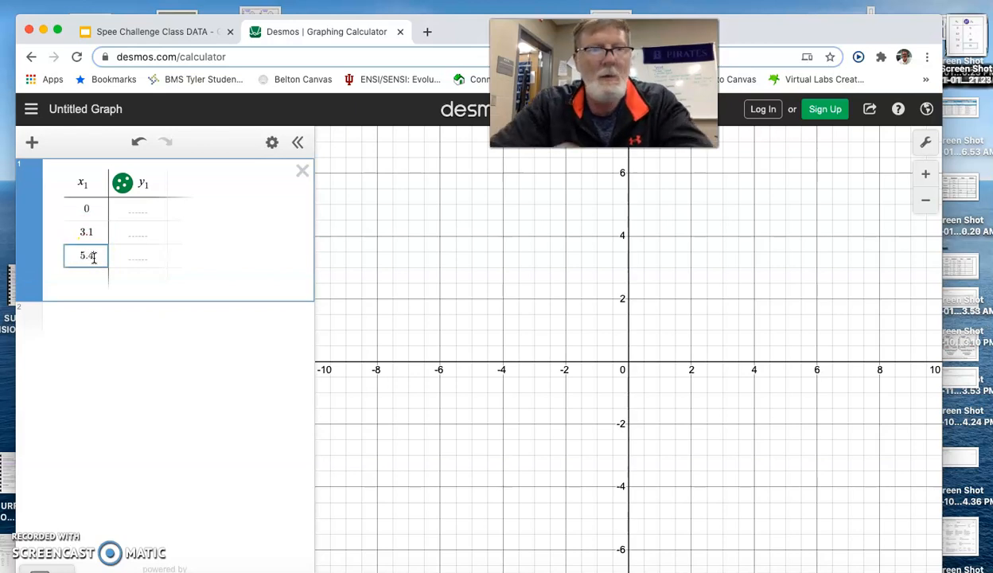
- Fill the table's y1 column with the distances 0, 5 and 10
{"action": "left_click", "coordinate": [142, 206]}
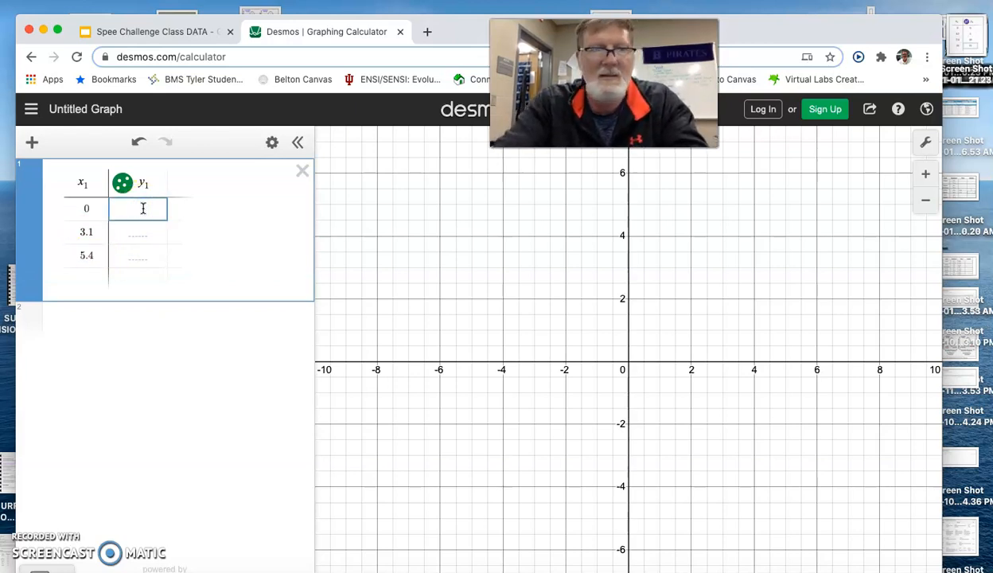
{"action": "type", "text": "0"}
{"action": "left_click", "coordinate": [140, 232]}
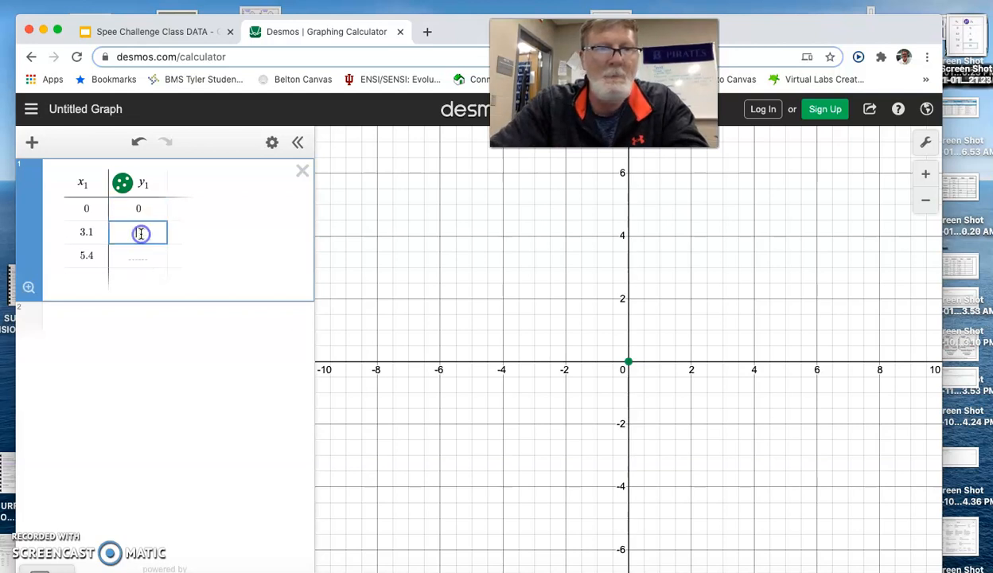
{"action": "type", "text": "5"}
{"action": "left_click", "coordinate": [140, 258]}
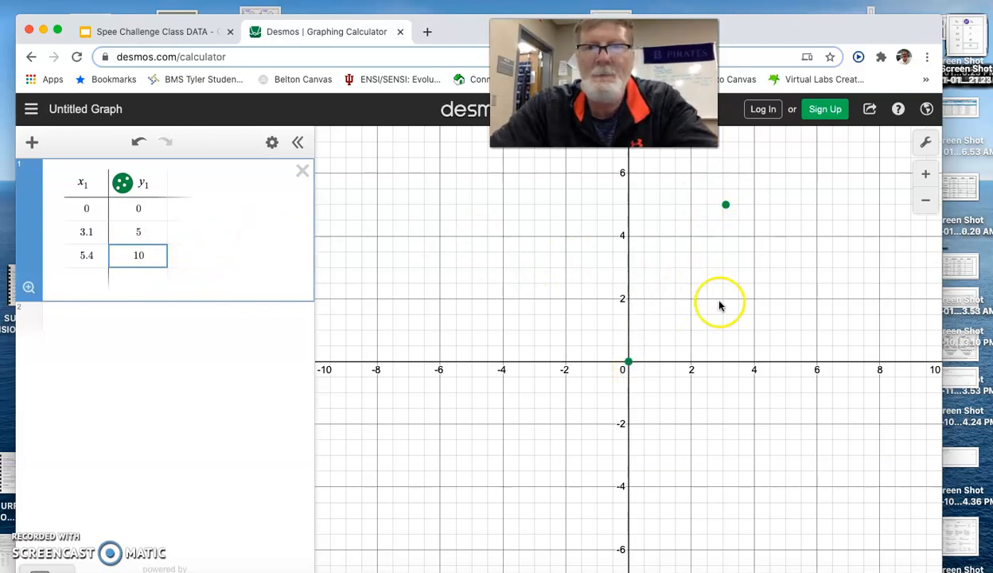
{"action": "left_click", "coordinate": [925, 146]}
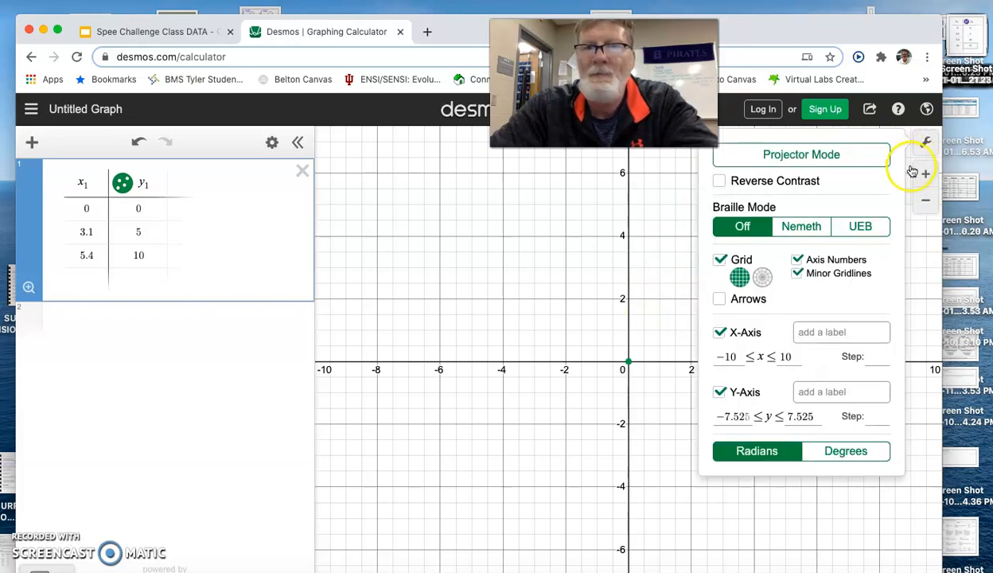
{"action": "key", "text": "BackSpace"}
{"action": "left_click", "coordinate": [741, 359]}
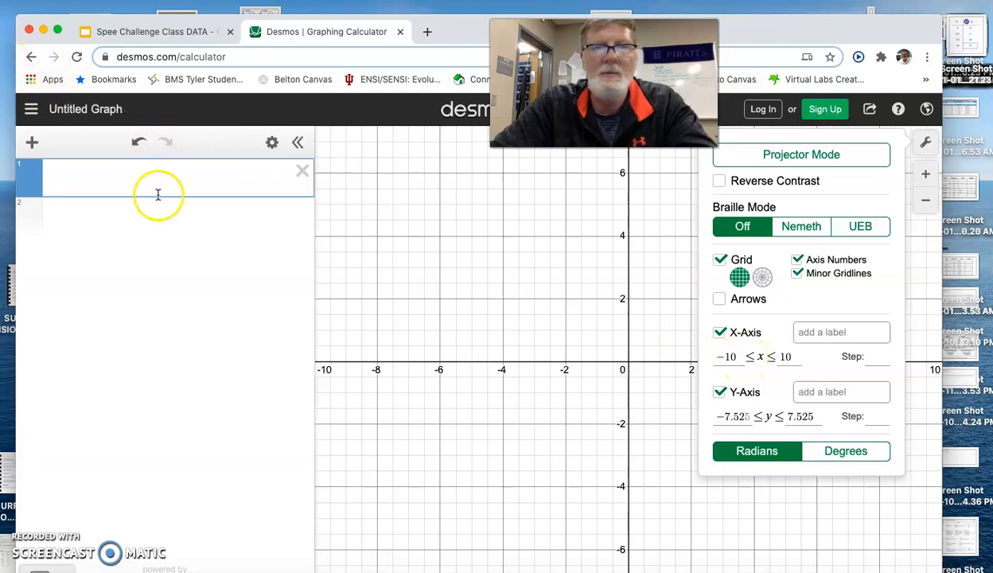
{"action": "type", "text": "0\t0 3.1\t5 5.4\t10"}
{"action": "left_click", "coordinate": [925, 143]}
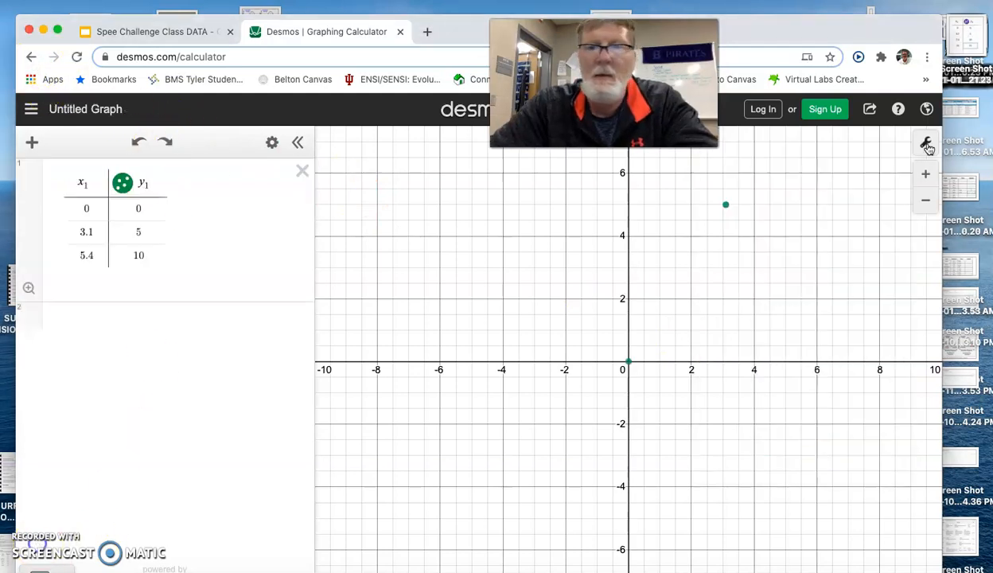
- Set the lower limits of both the x-axis and the y-axis to 0 in the graph settings
{"action": "left_click", "coordinate": [926, 145]}
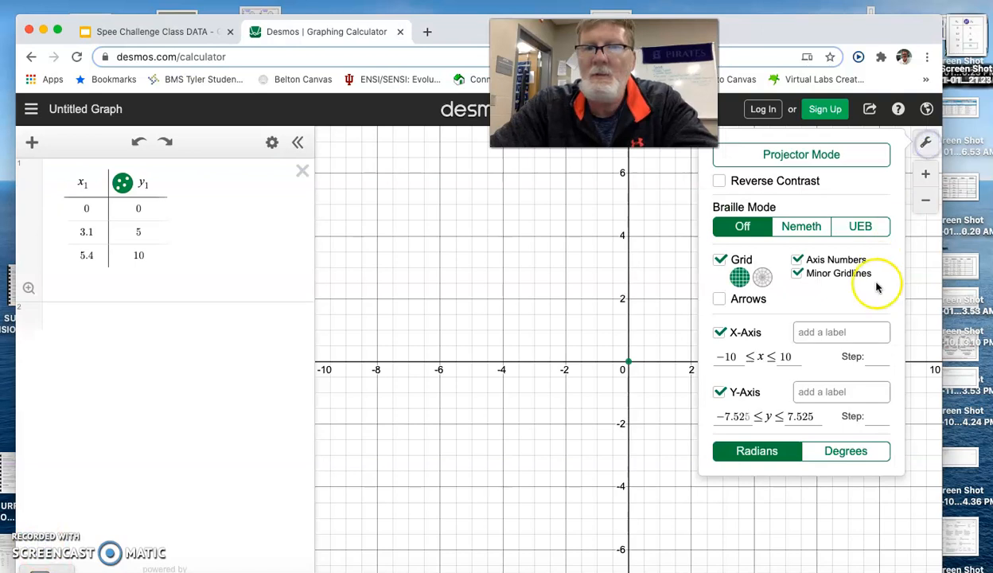
{"action": "left_click", "coordinate": [739, 358]}
{"action": "key", "text": "BackSpace"}
{"action": "key", "text": "BackSpace"}
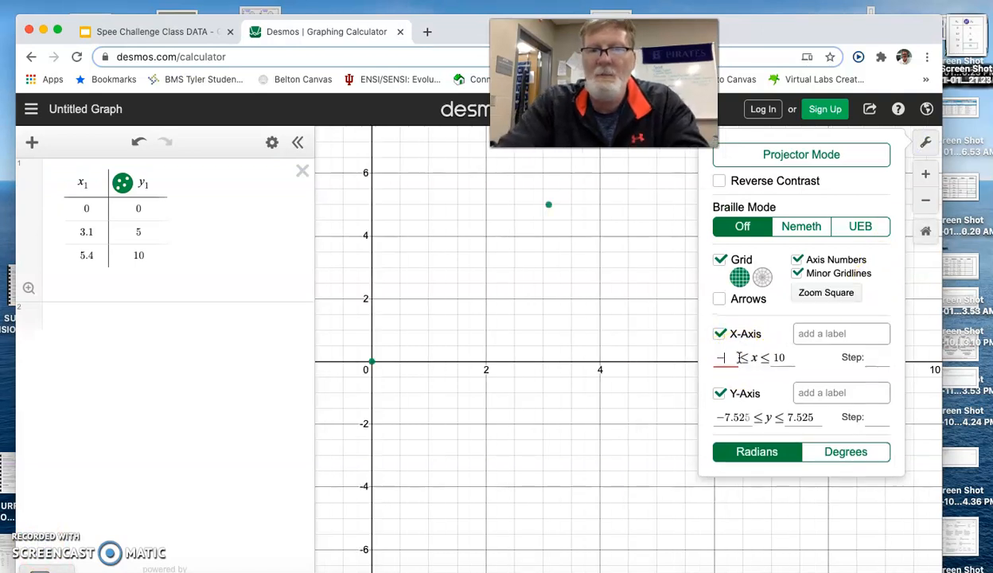
{"action": "type", "text": "0"}
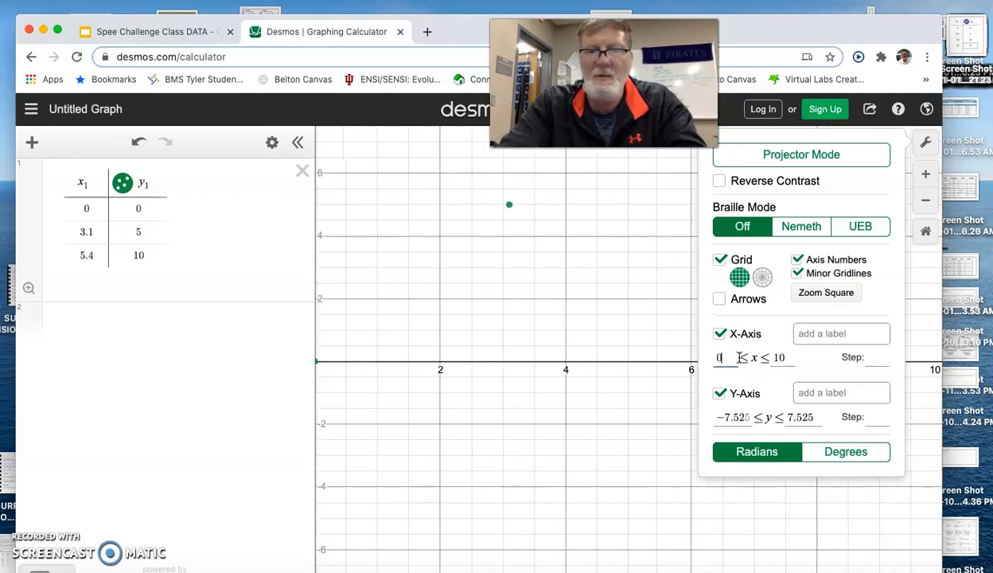
{"action": "left_click", "coordinate": [749, 417]}
{"action": "type", "text": "-7"}
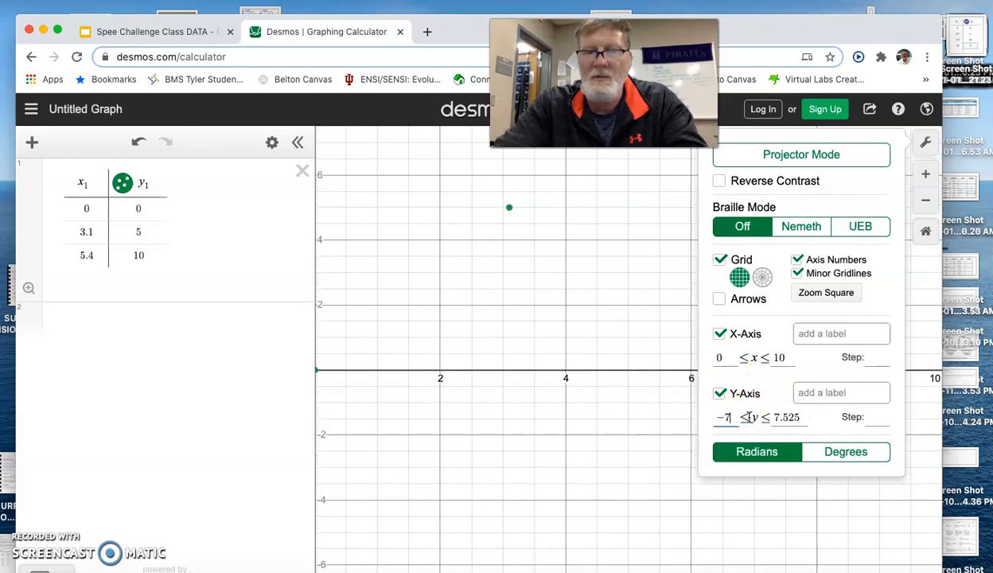
{"action": "type", "text": "0"}
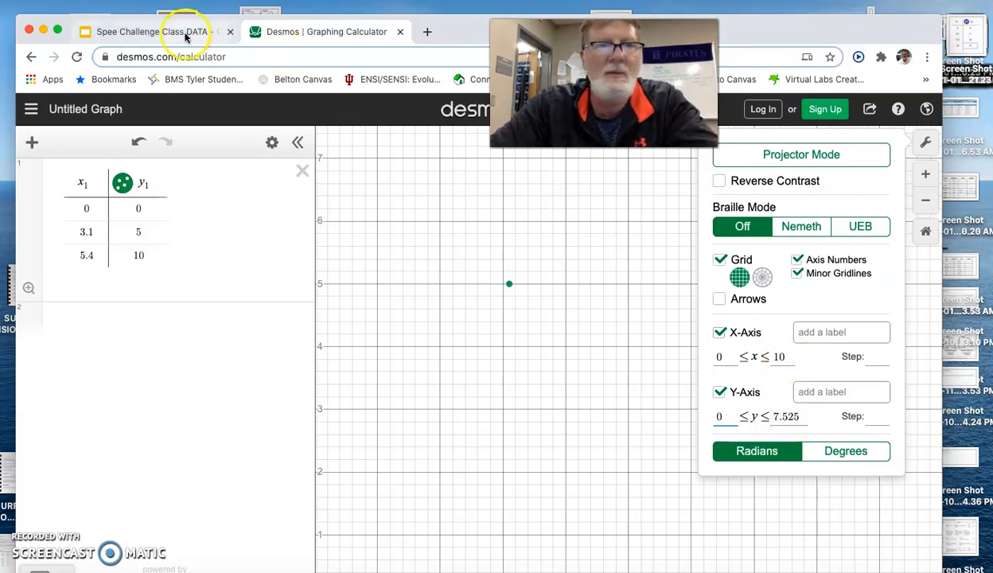
- Check the distances and times in the class data slides and set the graph's y-axis upper limit to 10
{"action": "left_click", "coordinate": [159, 32]}
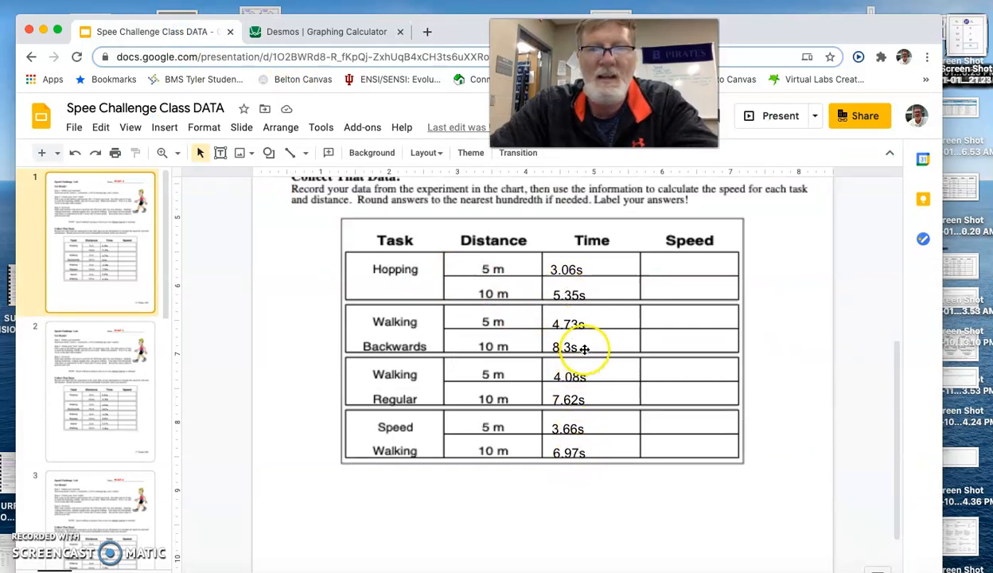
{"action": "left_click", "coordinate": [299, 36]}
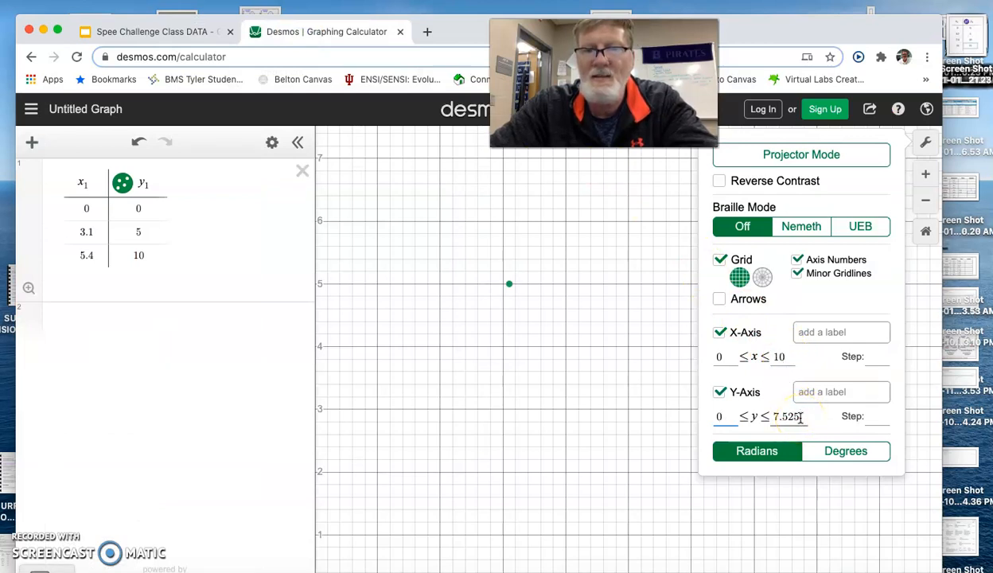
{"action": "key", "text": "BackSpace"}
{"action": "key", "text": "BackSpace"}
{"action": "key", "text": "BackSpace"}
{"action": "key", "text": "BackSpace"}
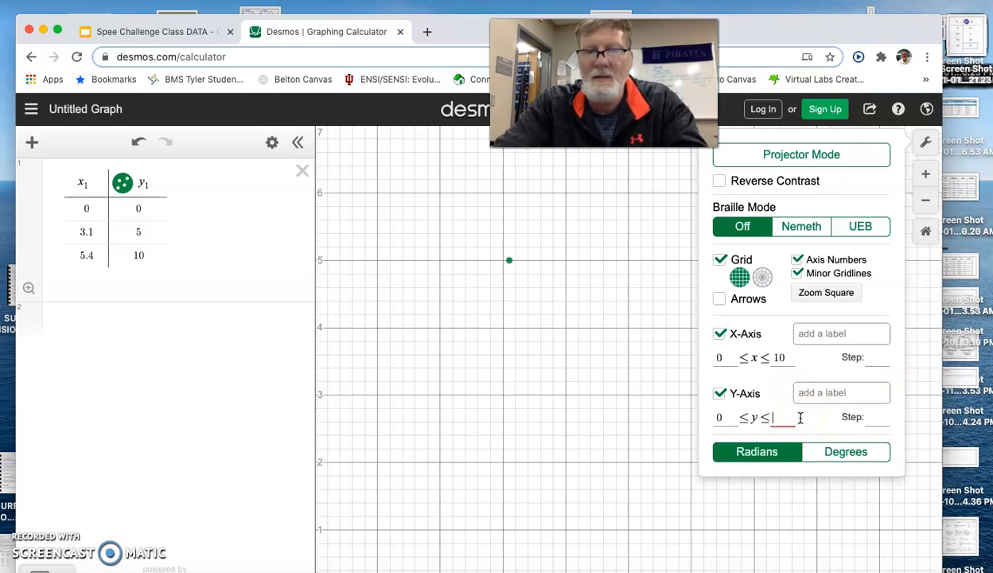
{"action": "type", "text": "10"}
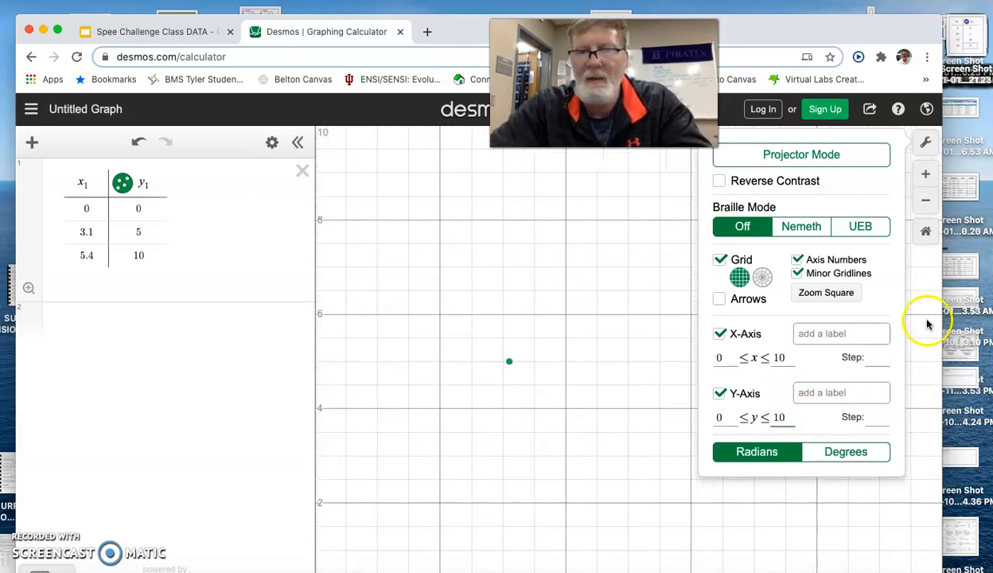
- Label the x-axis "Time (s)" and the y-axis "Distance (m)", and close the graph settings
{"action": "left_click", "coordinate": [847, 334]}
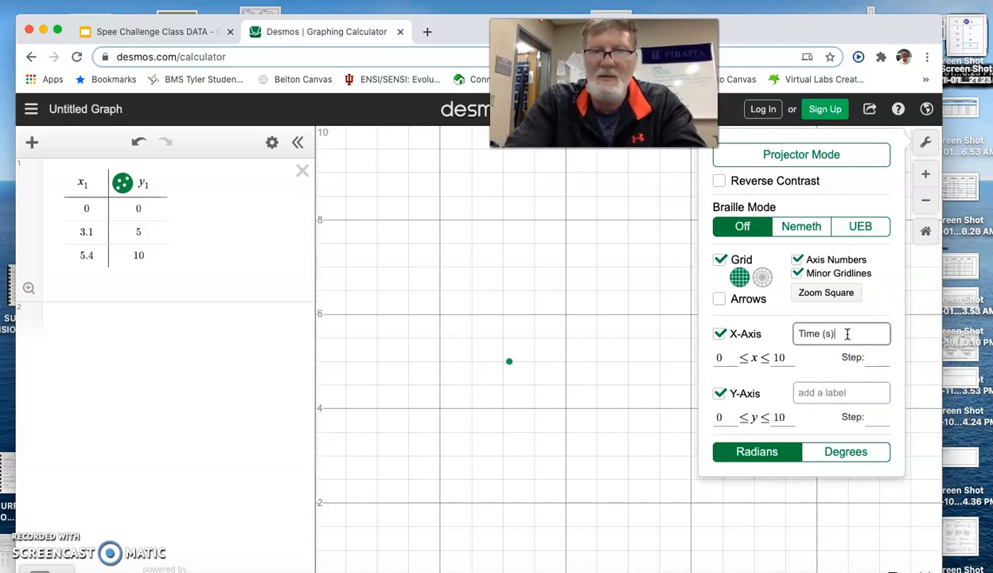
{"action": "left_click", "coordinate": [829, 394]}
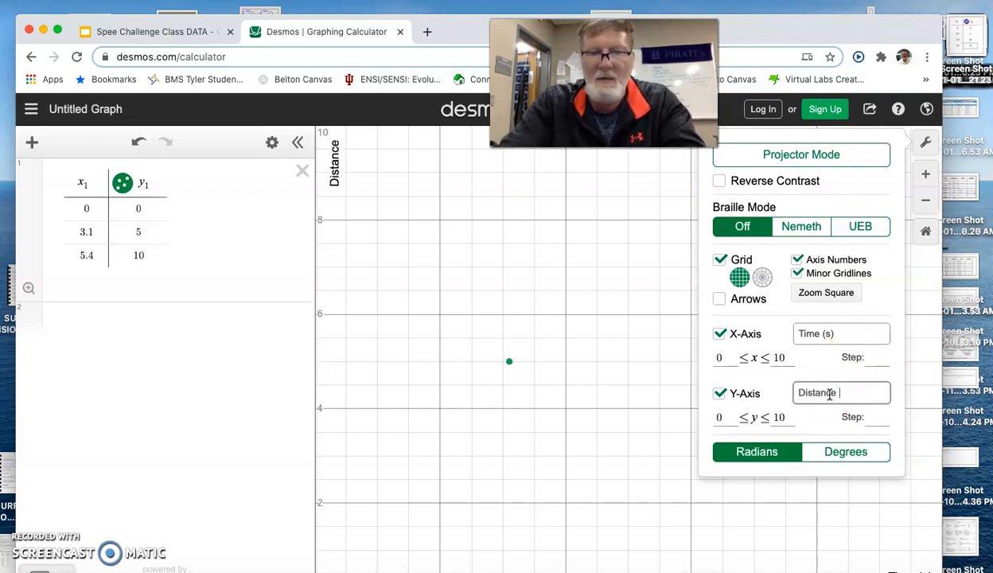
{"action": "left_click", "coordinate": [842, 332]}
{"action": "left_click", "coordinate": [828, 392]}
{"action": "left_click", "coordinate": [651, 443]}
- Turn on connecting lines for the first table's plotted points
{"action": "scroll", "coordinate": [652, 446], "scroll_direction": "down", "scroll_amount": 10}
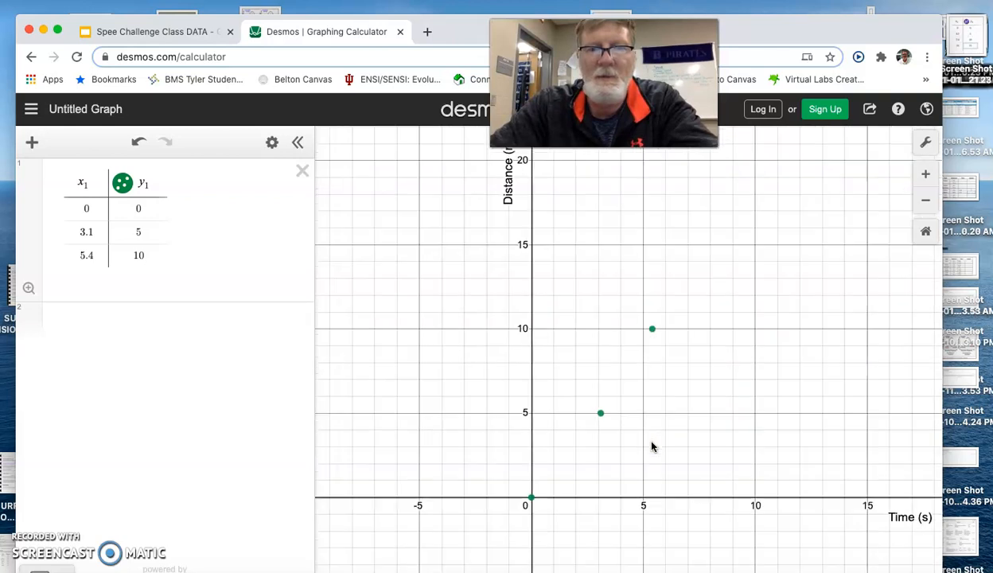
{"action": "scroll", "coordinate": [652, 445], "scroll_direction": "up", "scroll_amount": 8}
{"action": "left_click", "coordinate": [558, 368]}
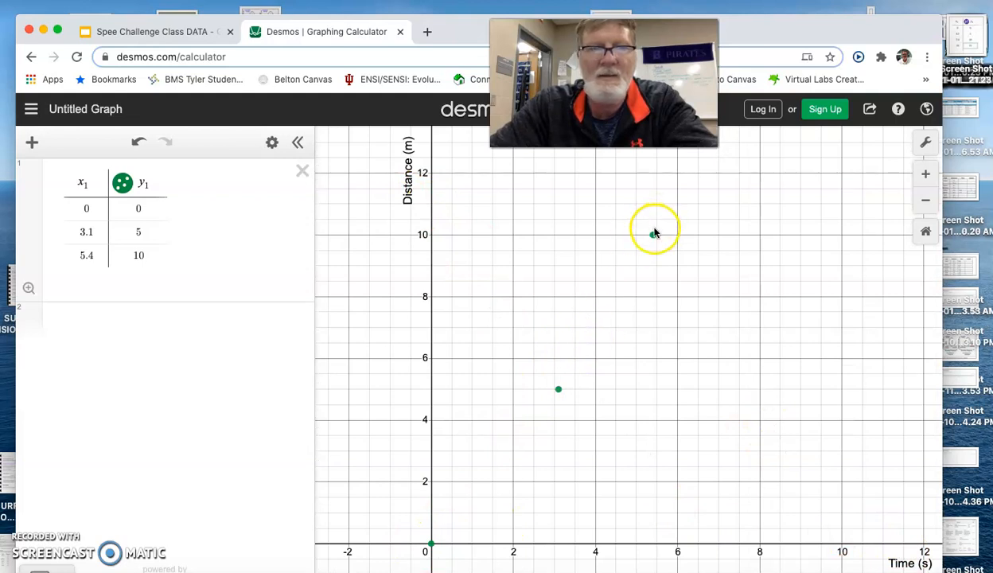
{"action": "left_click", "coordinate": [122, 184]}
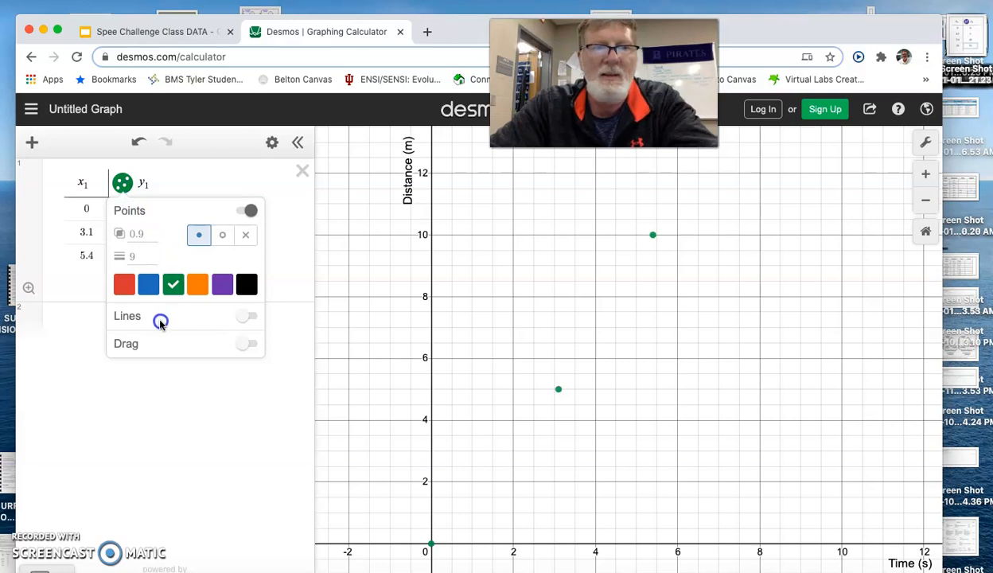
{"action": "left_click", "coordinate": [246, 316]}
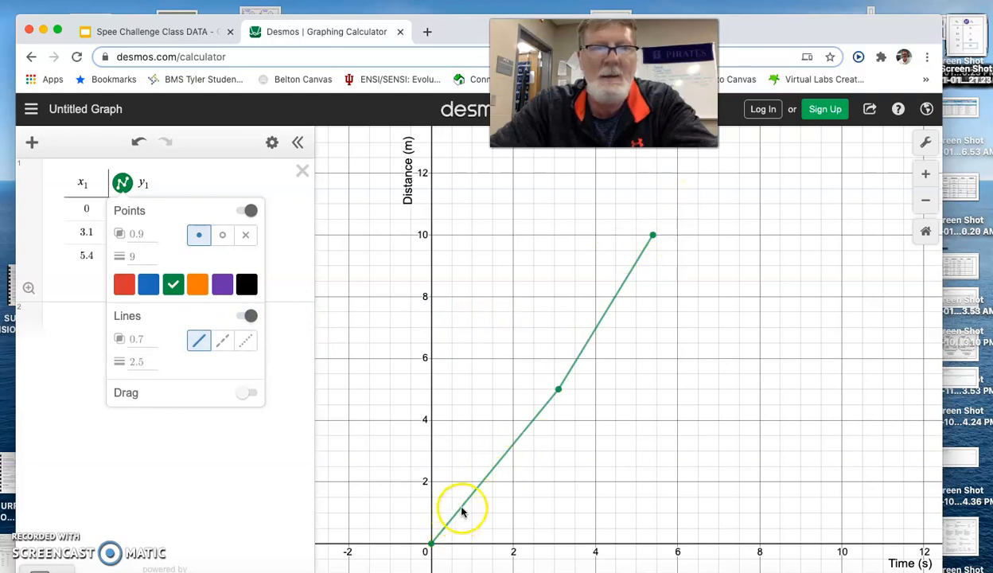
{"action": "left_click", "coordinate": [195, 496]}
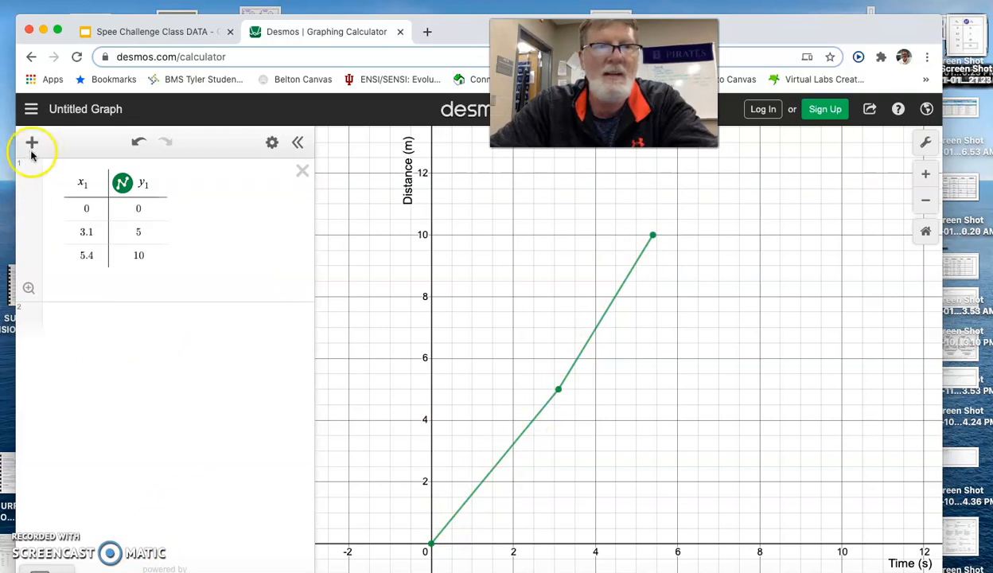
- Insert a second table below the first one
{"action": "left_click", "coordinate": [32, 319]}
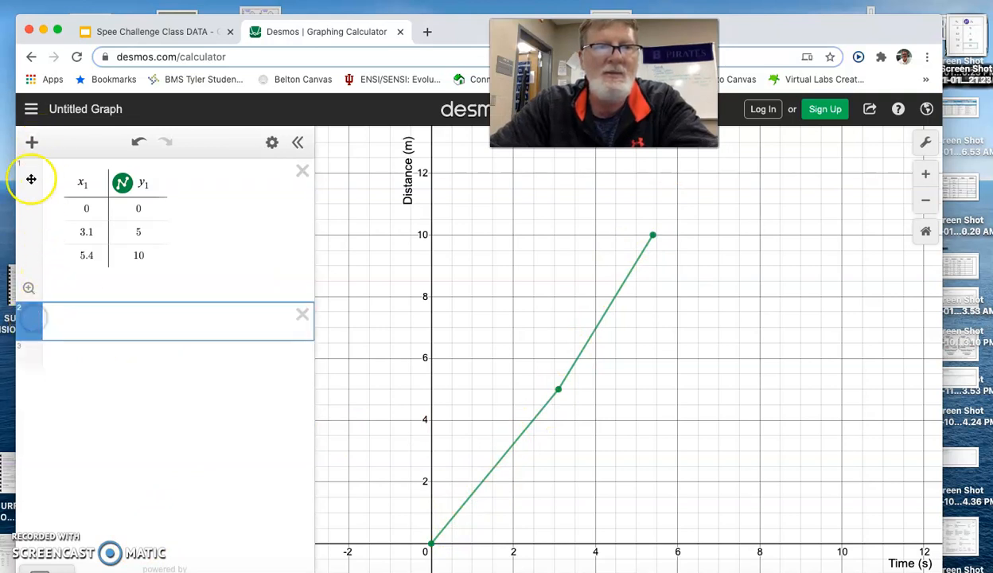
{"action": "left_click", "coordinate": [31, 144]}
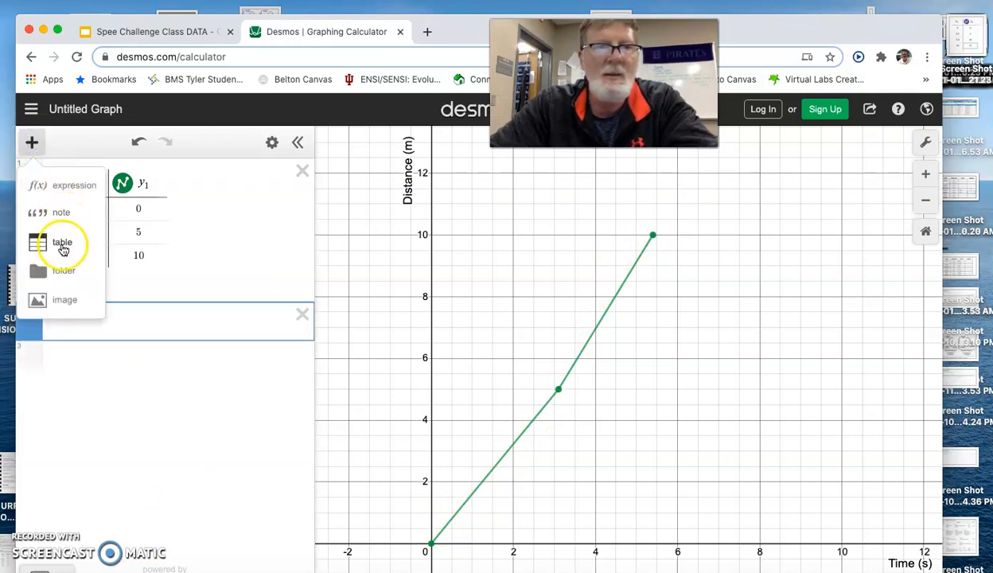
{"action": "left_click", "coordinate": [64, 247]}
- Enter 0 as the second table's first x2 value and fill its y2 column with 0, 5 and 10
{"action": "left_click", "coordinate": [90, 353]}
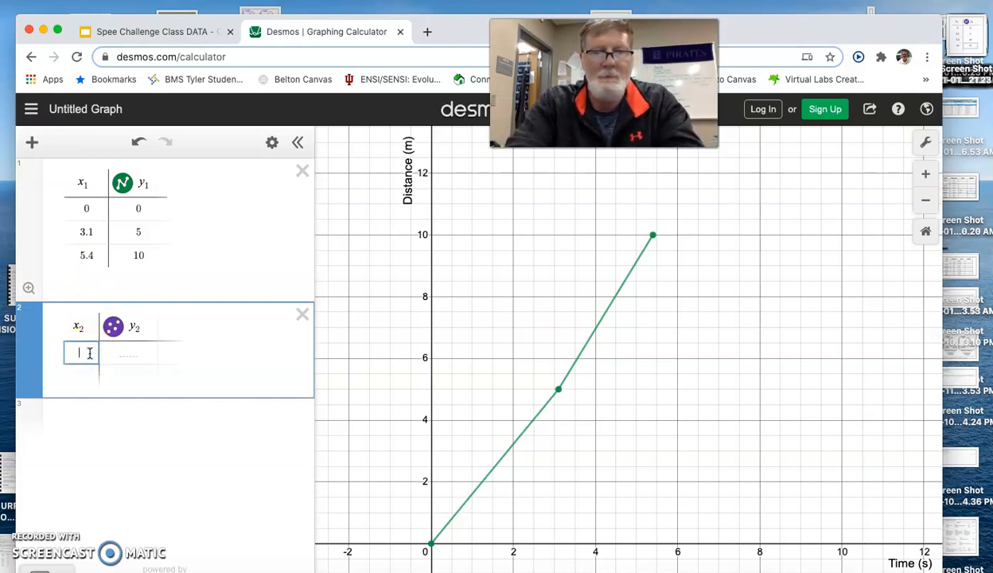
{"action": "left_click", "coordinate": [112, 350]}
{"action": "type", "text": "0"}
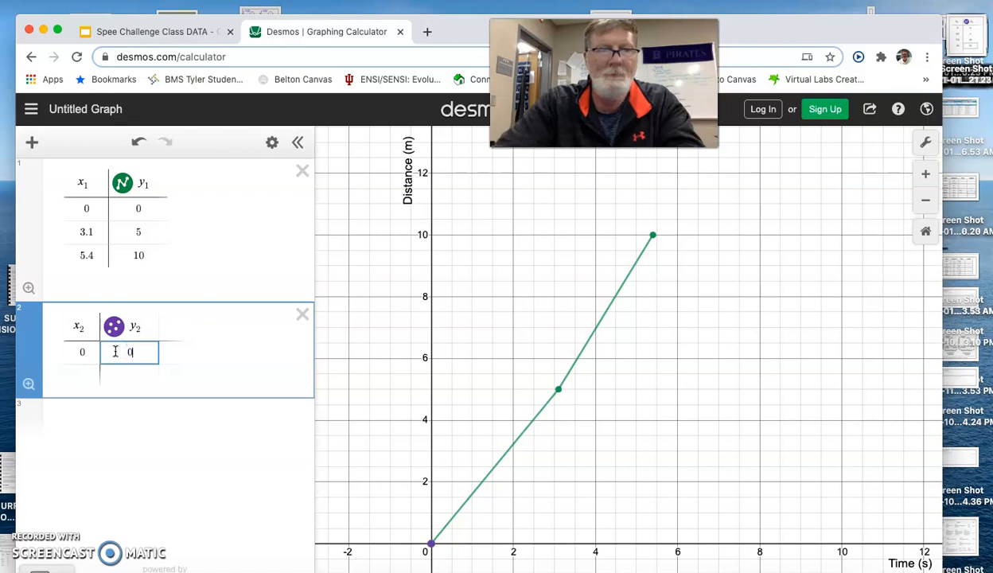
{"action": "left_click", "coordinate": [125, 374]}
{"action": "type", "text": "5"}
{"action": "left_click", "coordinate": [129, 404]}
{"action": "type", "text": "10"}
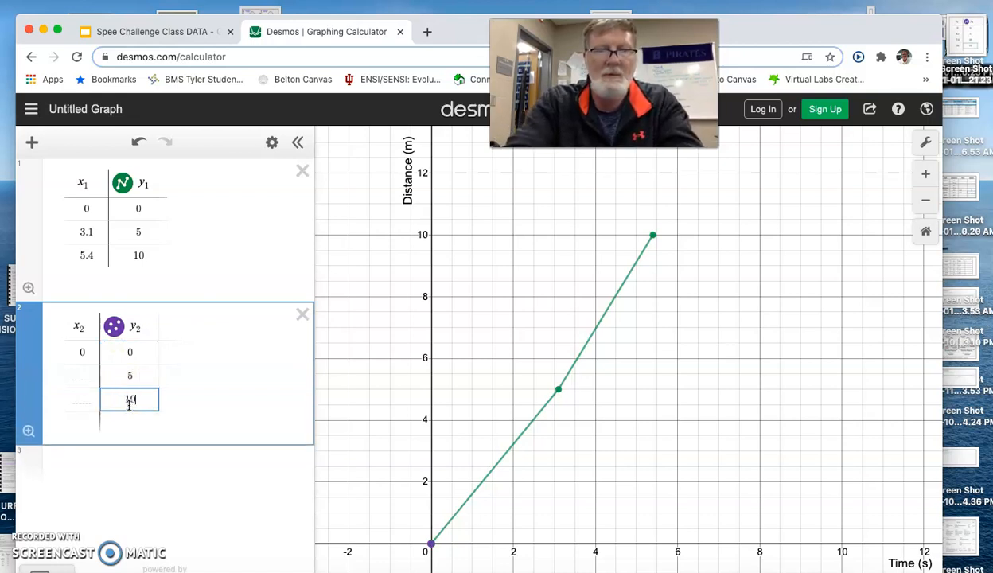
- Look up the walking backwards times in the class data slides and enter 4.7 and 8.3 as the remaining x2 values in Desmos
{"action": "left_click", "coordinate": [177, 32]}
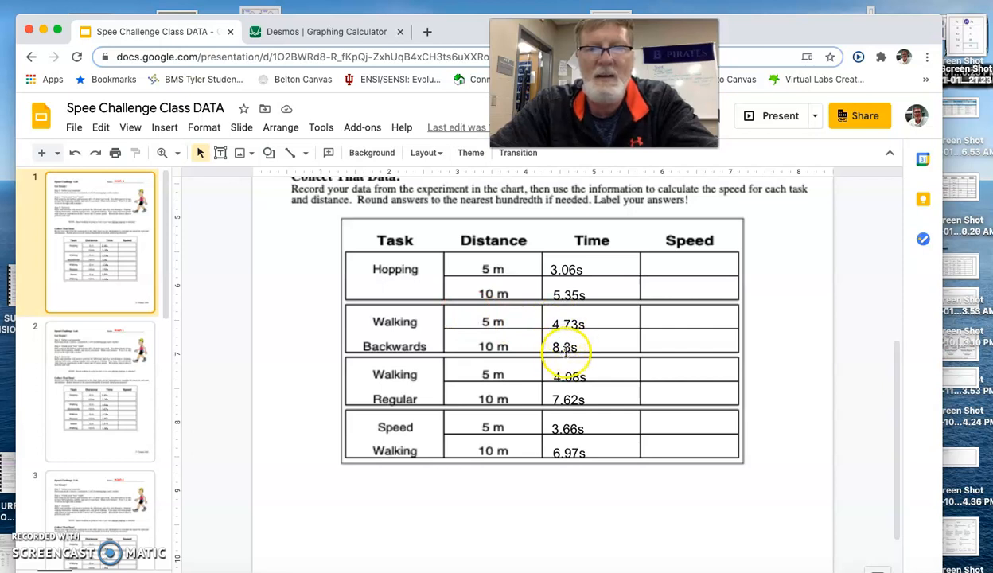
{"action": "left_click", "coordinate": [302, 36]}
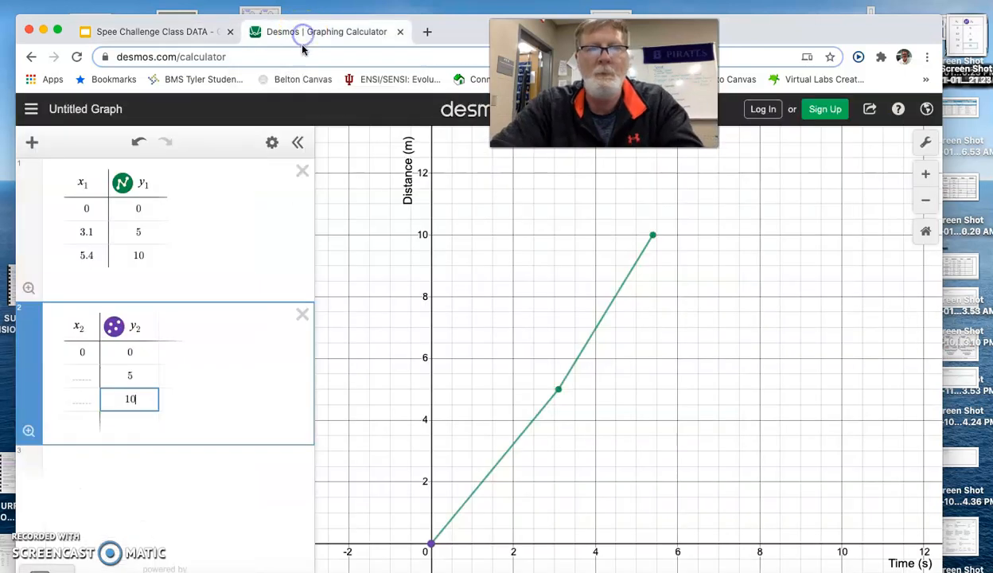
{"action": "left_click", "coordinate": [80, 378]}
{"action": "type", "text": "4.7"}
{"action": "left_click", "coordinate": [82, 400]}
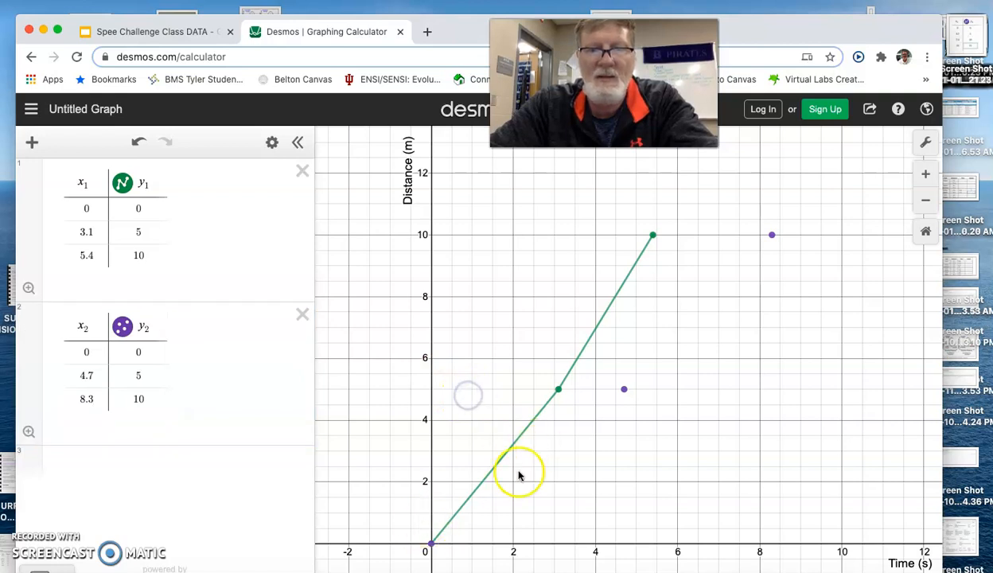
- Turn on connecting lines for the second table's points and check the remaining tasks in the class data slides
{"action": "left_click", "coordinate": [123, 327]}
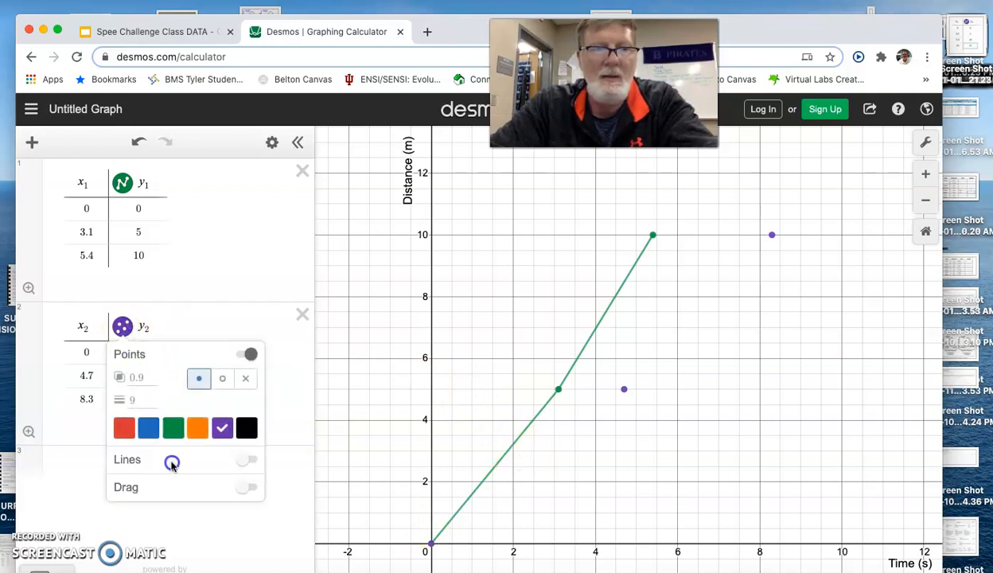
{"action": "left_click", "coordinate": [245, 461]}
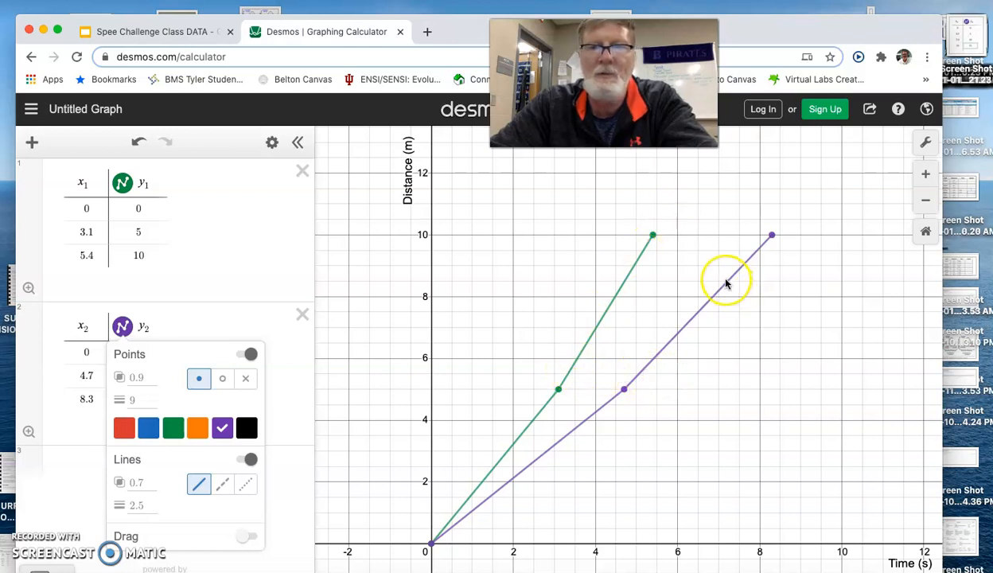
{"action": "left_click", "coordinate": [168, 33]}
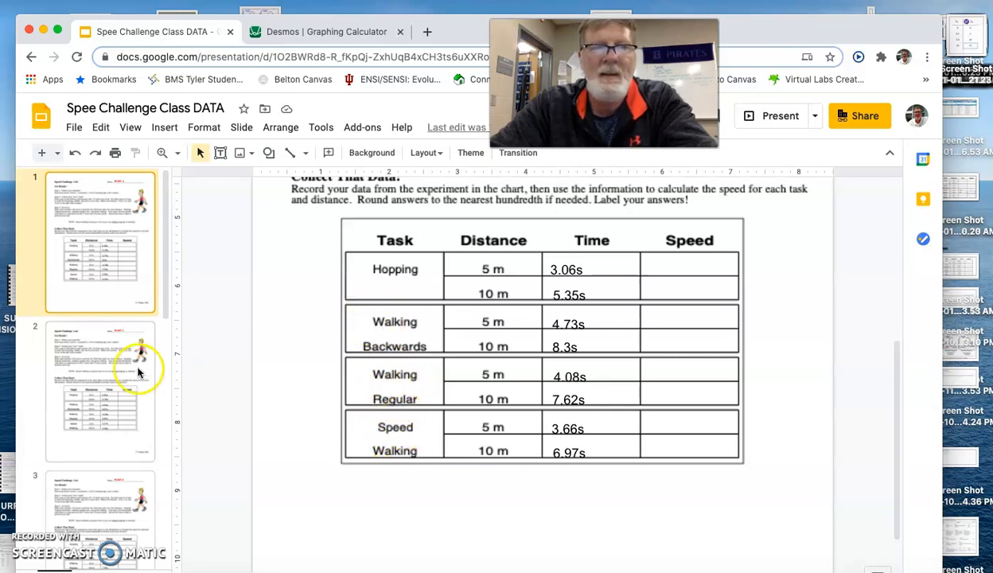
{"action": "left_click", "coordinate": [310, 33]}
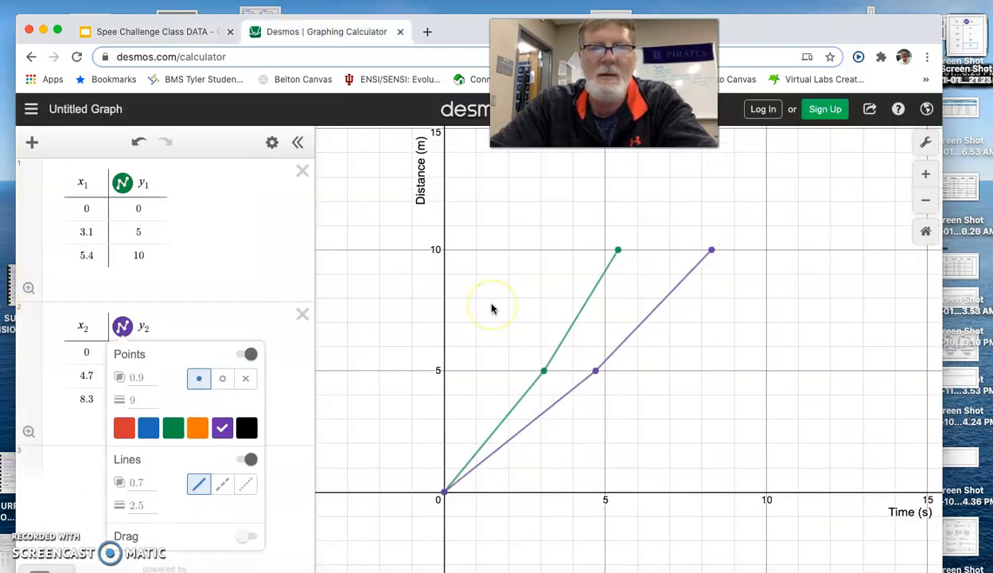
- Take a screenshot of the zoomed-out graph area and another of the two data tables
{"action": "scroll", "coordinate": [492, 308], "scroll_direction": "down", "scroll_amount": 3}
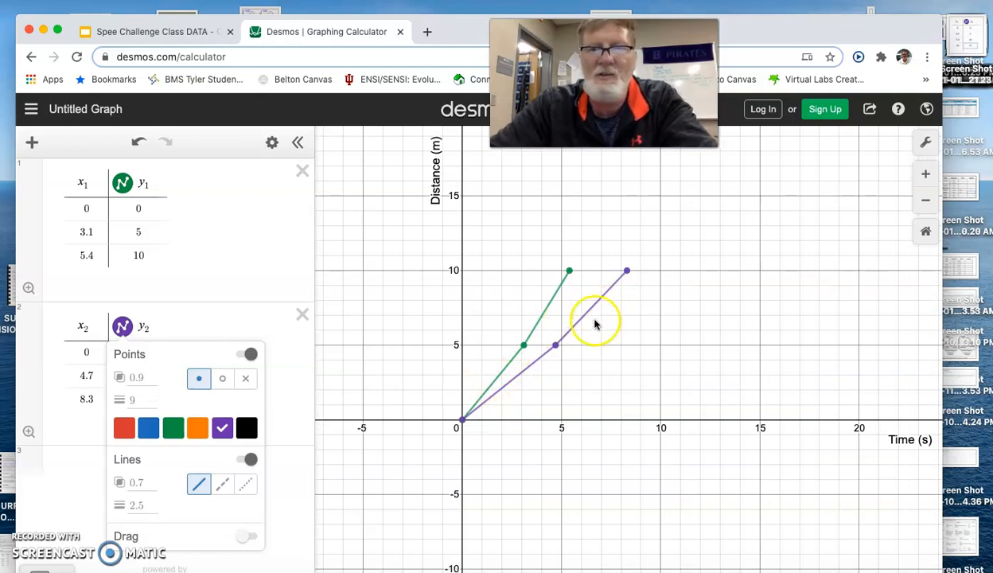
{"action": "left_click_drag", "start_coordinate": [654, 32], "coordinate": [706, 17]}
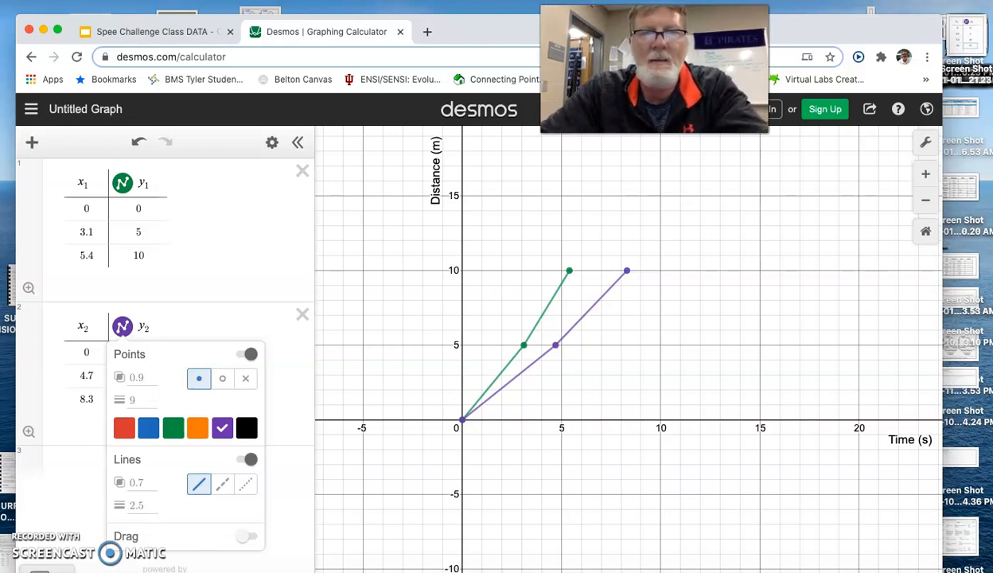
{"action": "mouse_move", "coordinate": [397, 135]}
{"action": "left_mouse_down"}
{"action": "mouse_move", "coordinate": [658, 232]}
{"action": "mouse_move", "coordinate": [921, 388]}
{"action": "mouse_move", "coordinate": [941, 478]}
{"action": "left_mouse_up"}
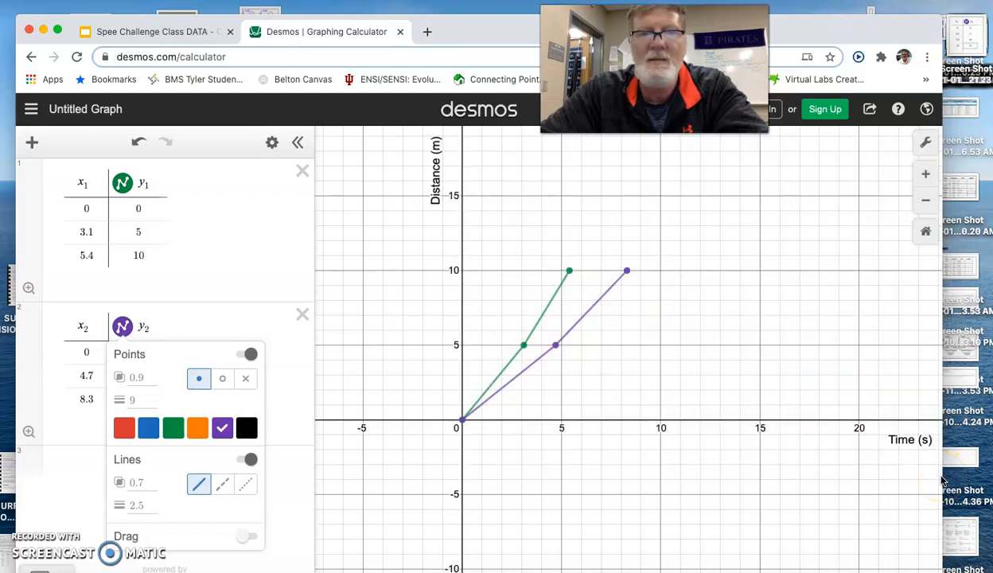
{"action": "left_click", "coordinate": [291, 411]}
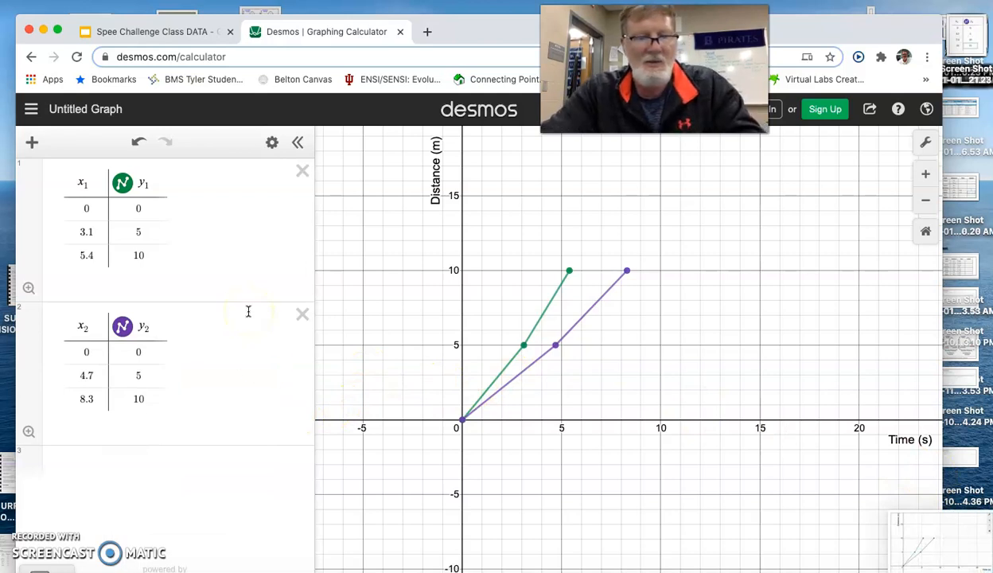
{"action": "left_click_drag", "start_coordinate": [46, 162], "coordinate": [204, 427]}
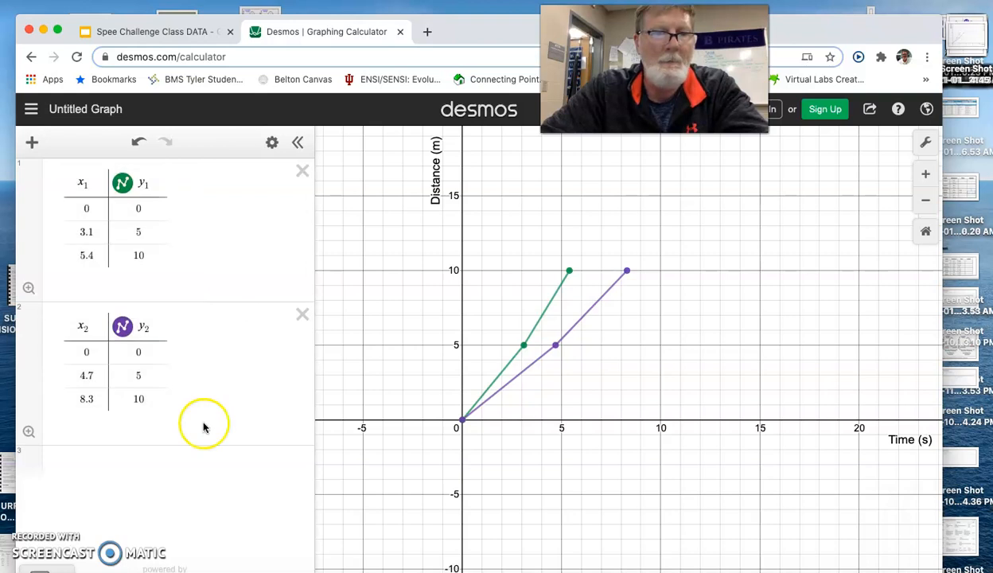
- Switch to the class data slides and examine the example Distance Time Graph for Speed Challenge on slide 7, with its tables and key
{"action": "left_click", "coordinate": [155, 32]}
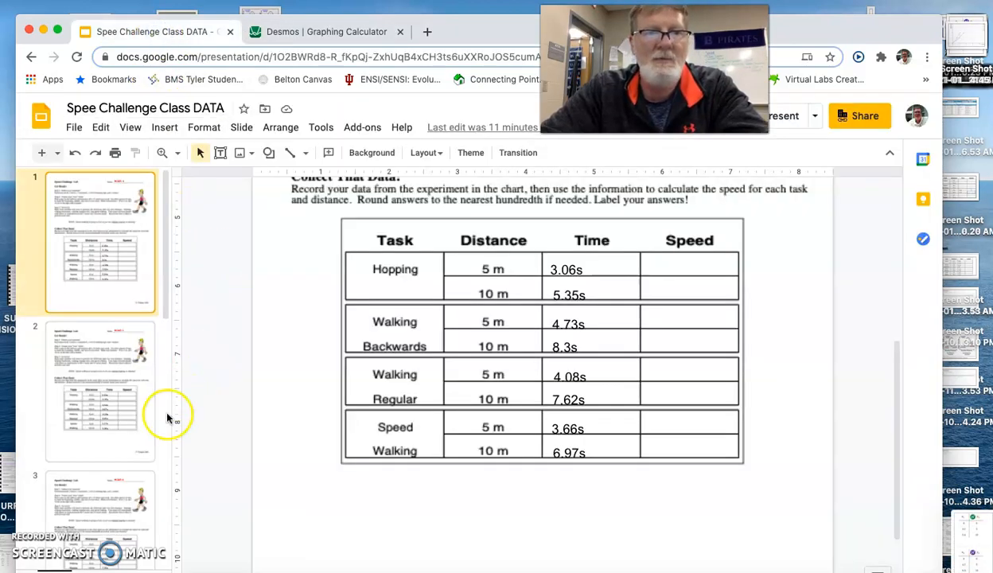
{"action": "scroll", "coordinate": [155, 428], "scroll_direction": "down", "scroll_amount": 6}
{"action": "scroll", "coordinate": [155, 429], "scroll_direction": "down", "scroll_amount": 2}
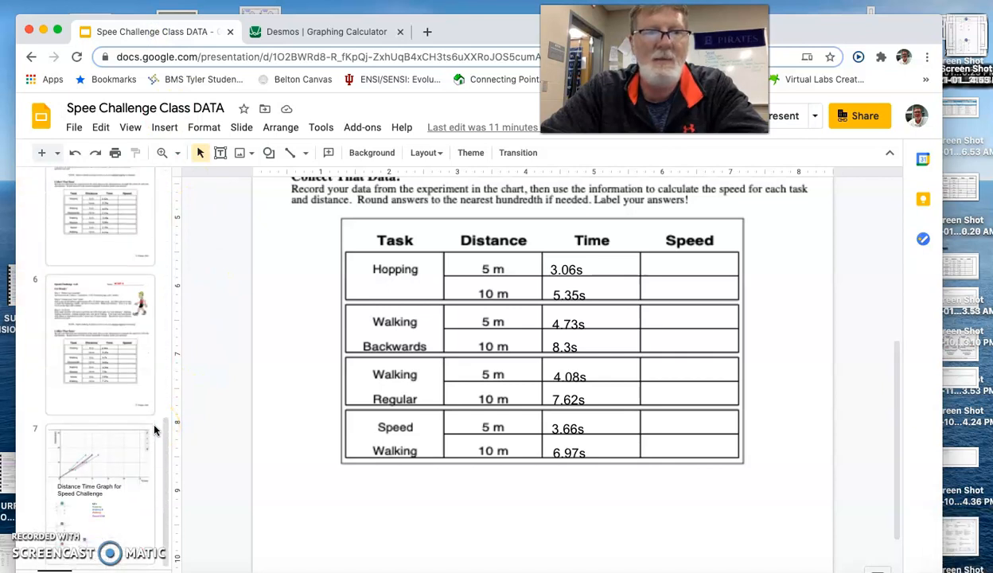
{"action": "left_click", "coordinate": [133, 511]}
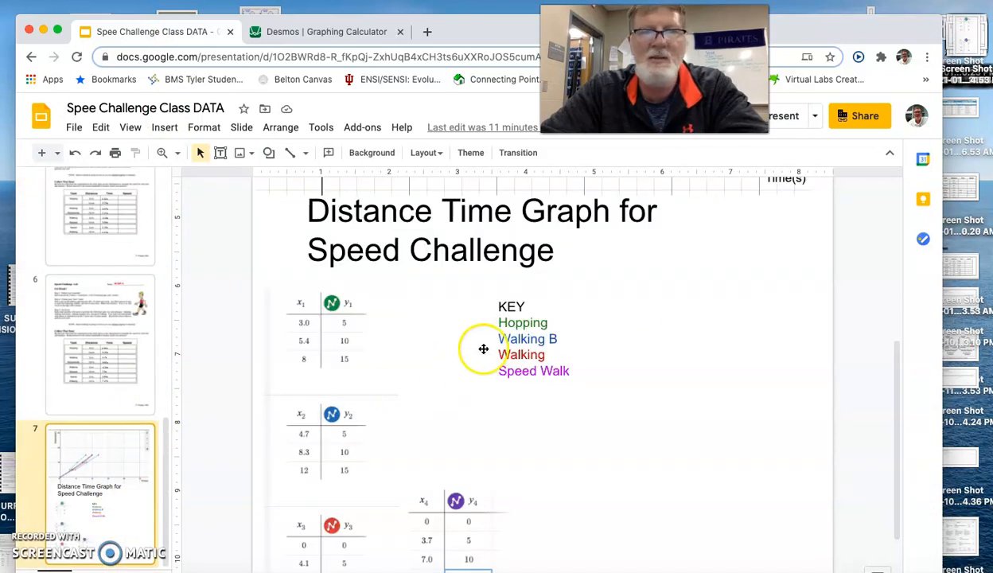
{"action": "scroll", "coordinate": [482, 355], "scroll_direction": "up", "scroll_amount": 5}
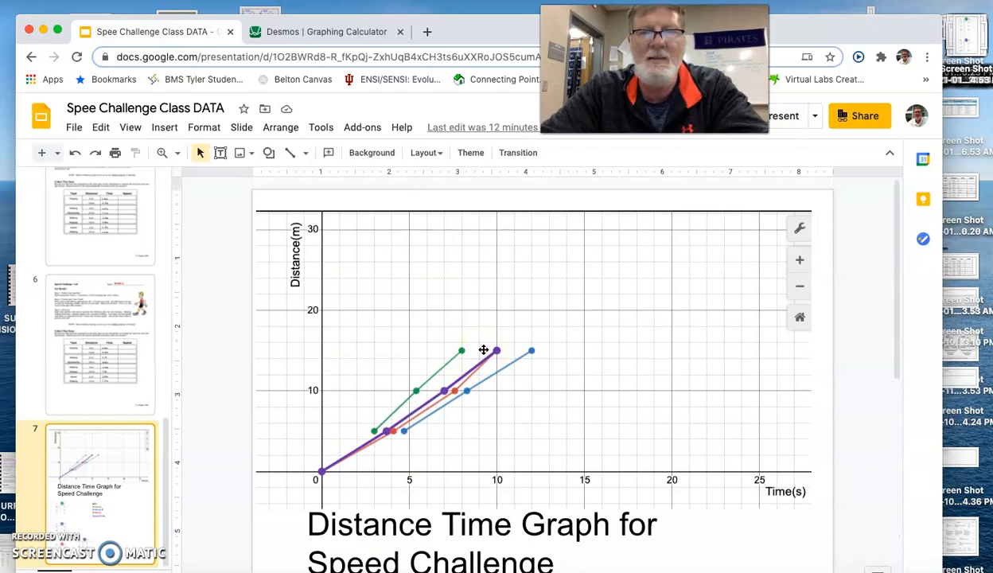
{"action": "scroll", "coordinate": [571, 349], "scroll_direction": "down", "scroll_amount": 1}
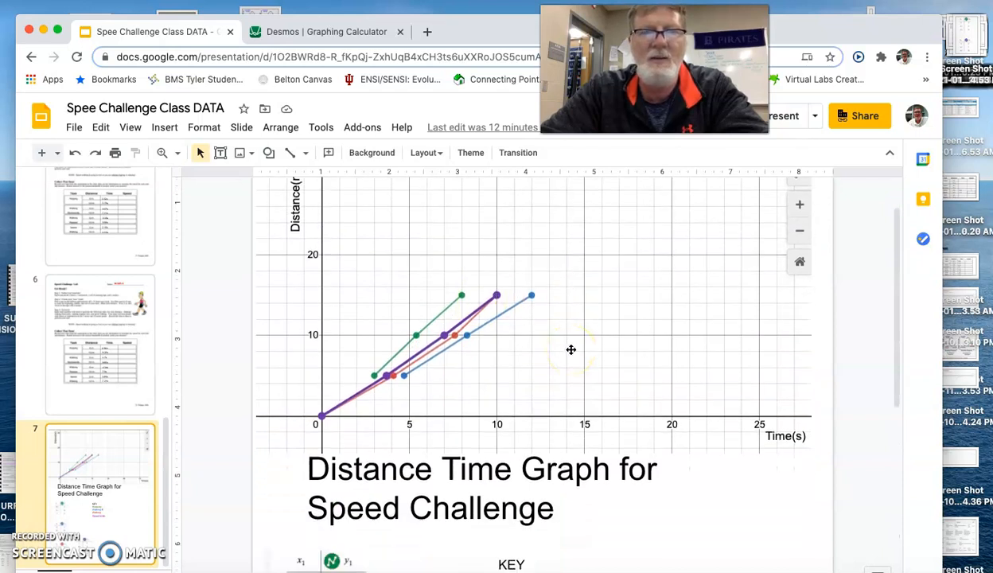